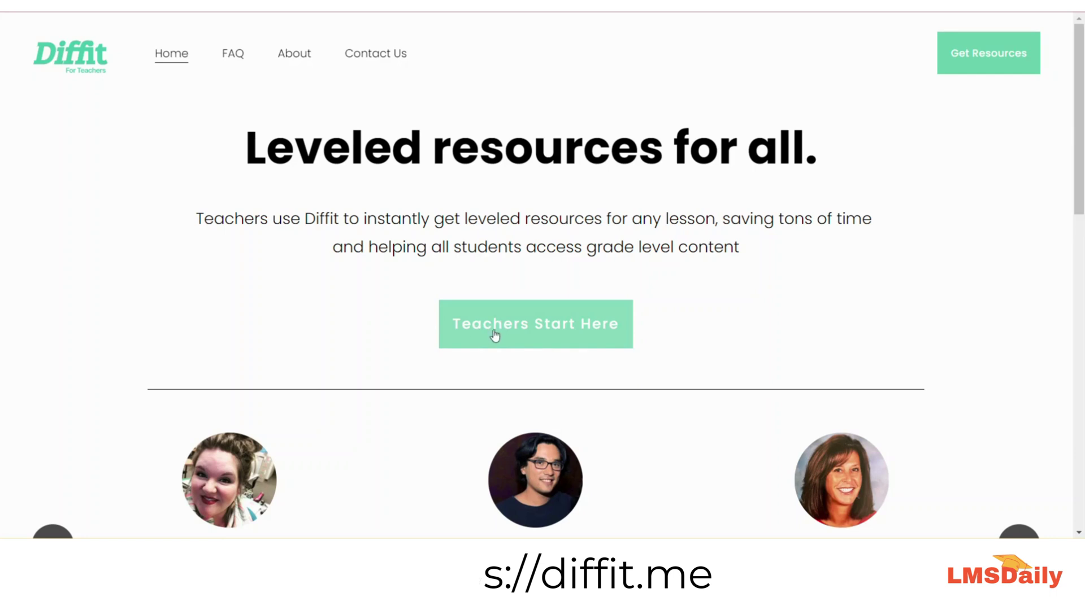
Step: Open Diffit's teacher resource generator and browse the reading levels from 2nd to 11th Grade+, leaving 5th Grade
{"action": "left_click", "coordinate": [565, 325]}
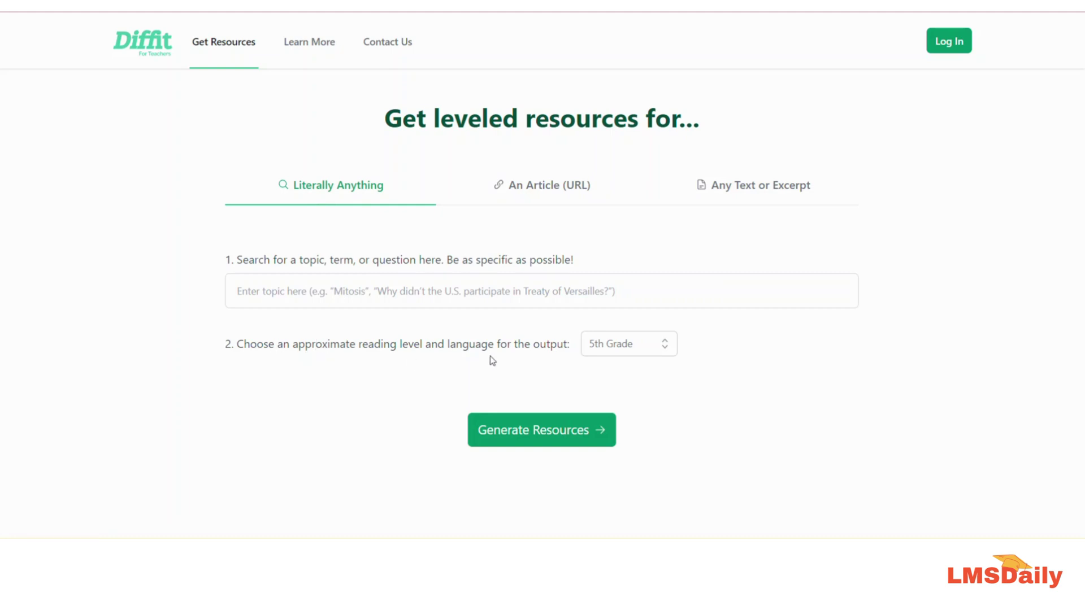
{"action": "left_click", "coordinate": [613, 347]}
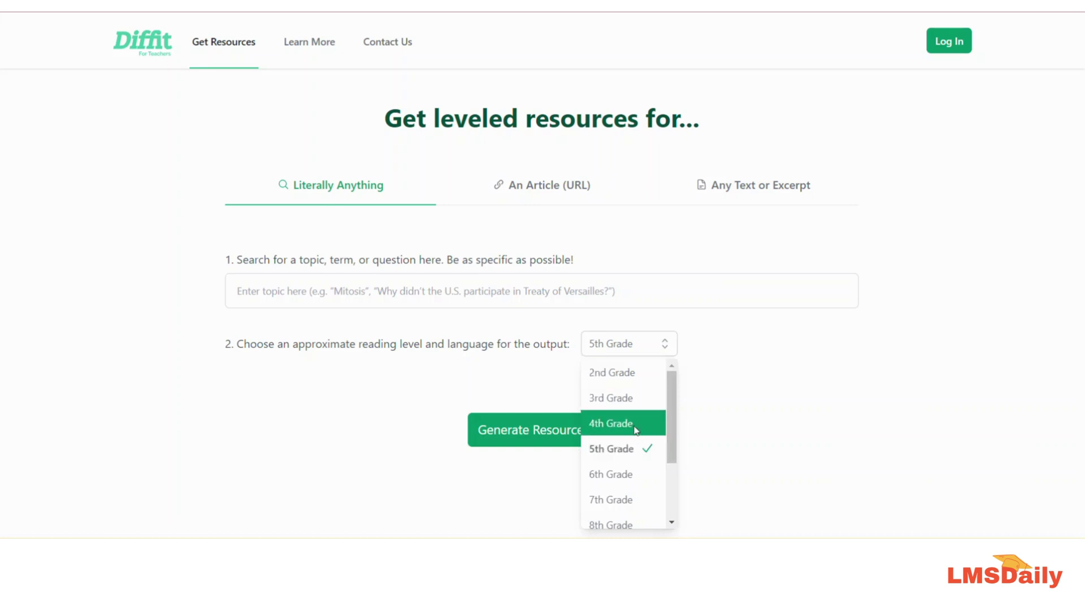
{"action": "scroll", "coordinate": [637, 428], "scroll_direction": "down", "scroll_amount": 3}
{"action": "scroll", "coordinate": [635, 427], "scroll_direction": "up", "scroll_amount": 3}
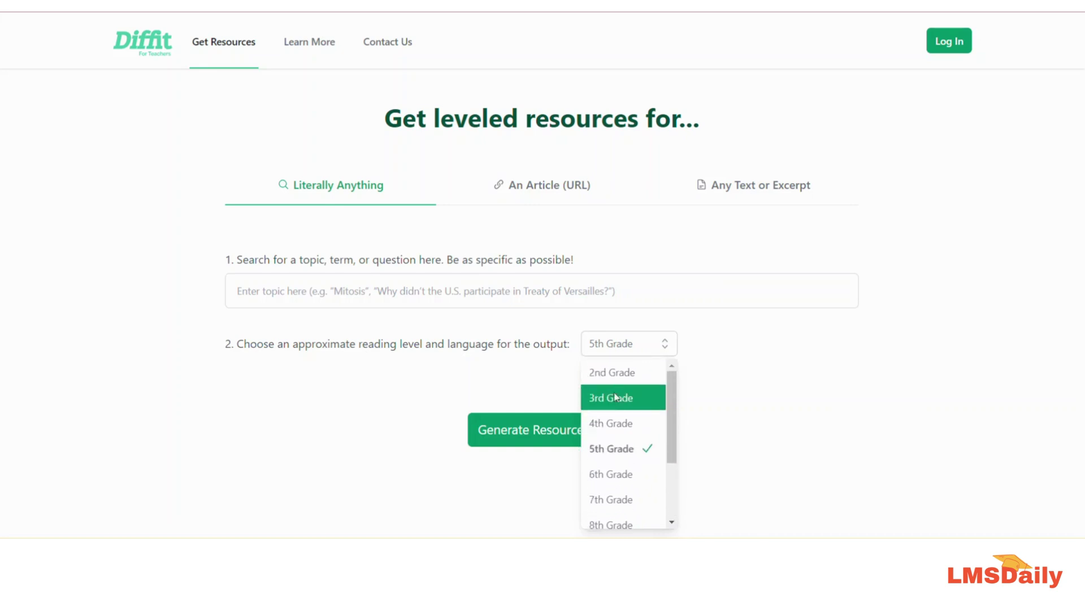
{"action": "scroll", "coordinate": [626, 427], "scroll_direction": "down", "scroll_amount": 3}
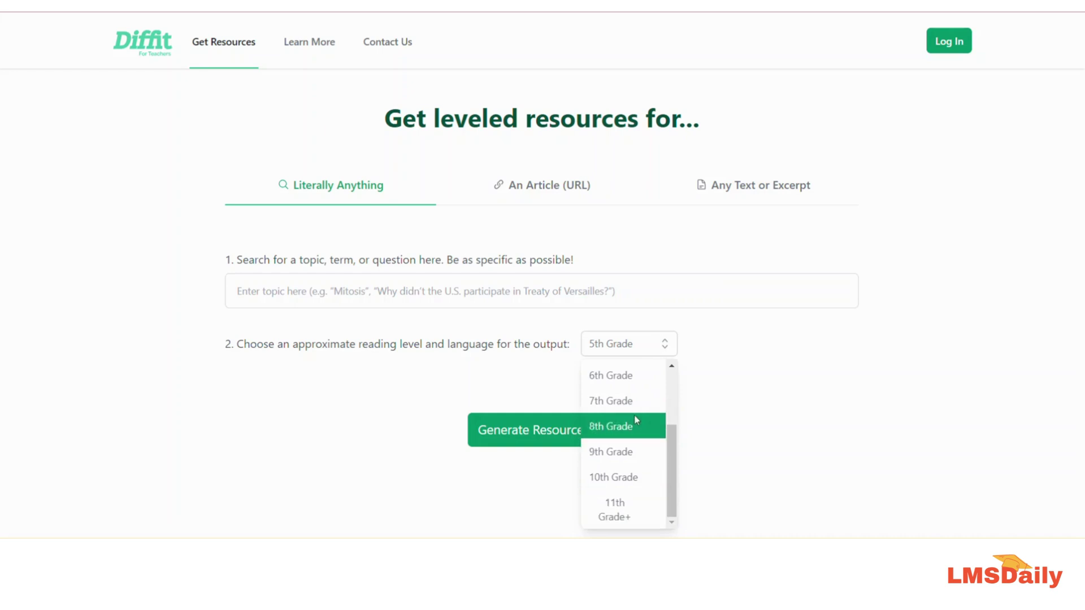
Step: Switch the source to An Article (URL), then to Any Text or Excerpt with its paste box and PDF upload
{"action": "left_click", "coordinate": [536, 196]}
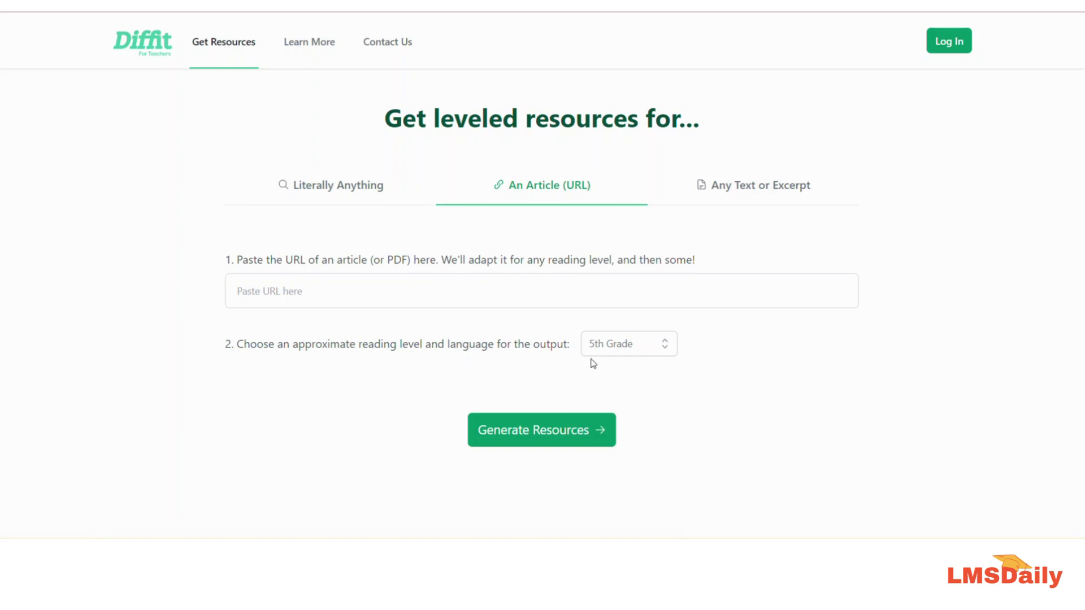
{"action": "left_click", "coordinate": [712, 188]}
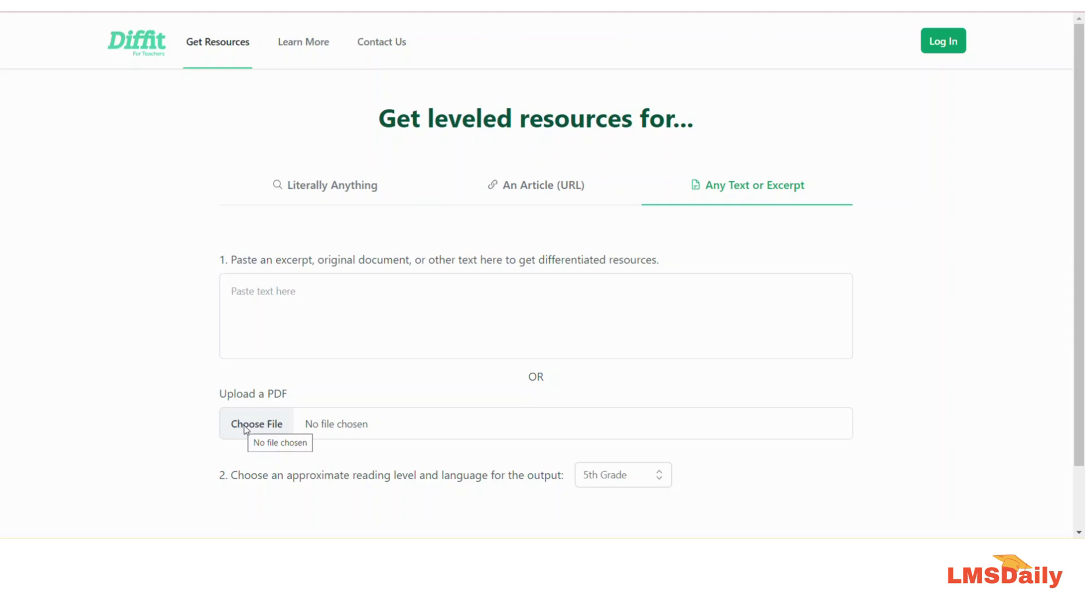
{"action": "scroll", "coordinate": [398, 468], "scroll_direction": "down", "scroll_amount": 2}
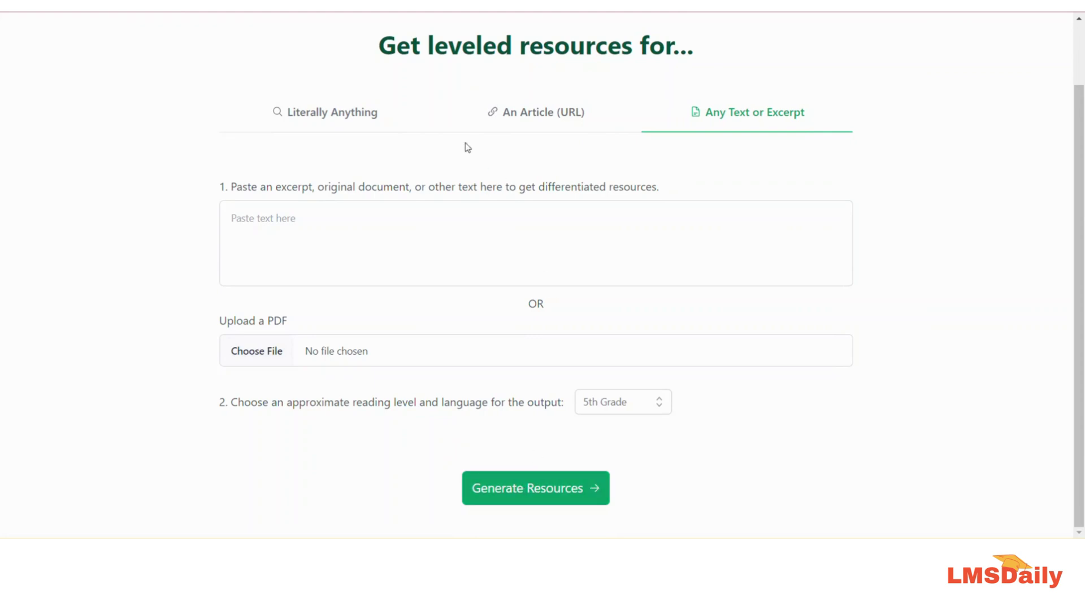
Step: Enter the topic 'future of education' under Literally Anything and set the reading level to 8th Grade
{"action": "left_click", "coordinate": [346, 123]}
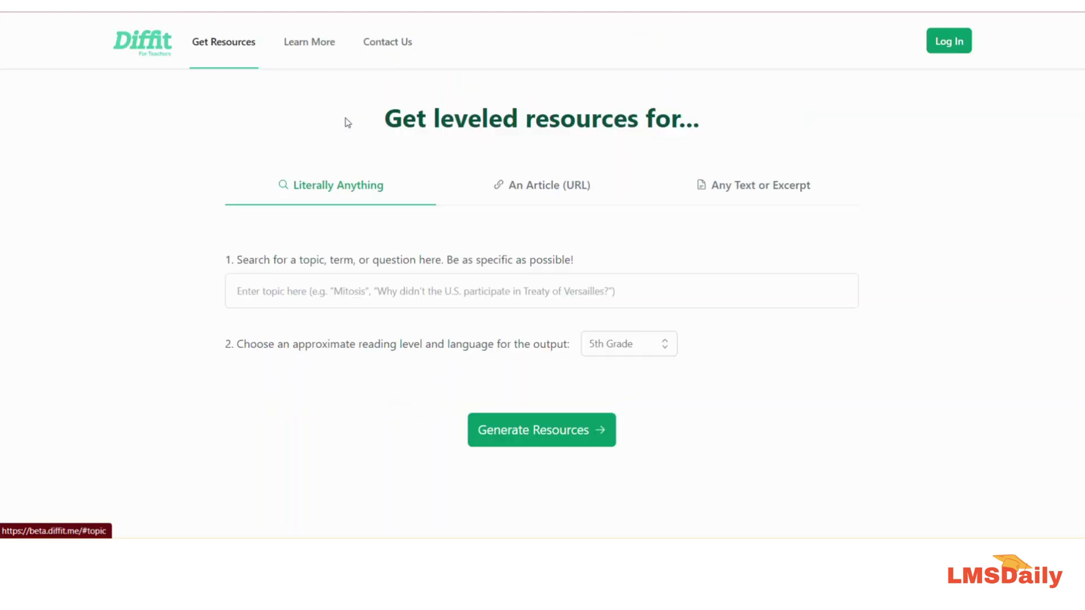
{"action": "left_click", "coordinate": [308, 296]}
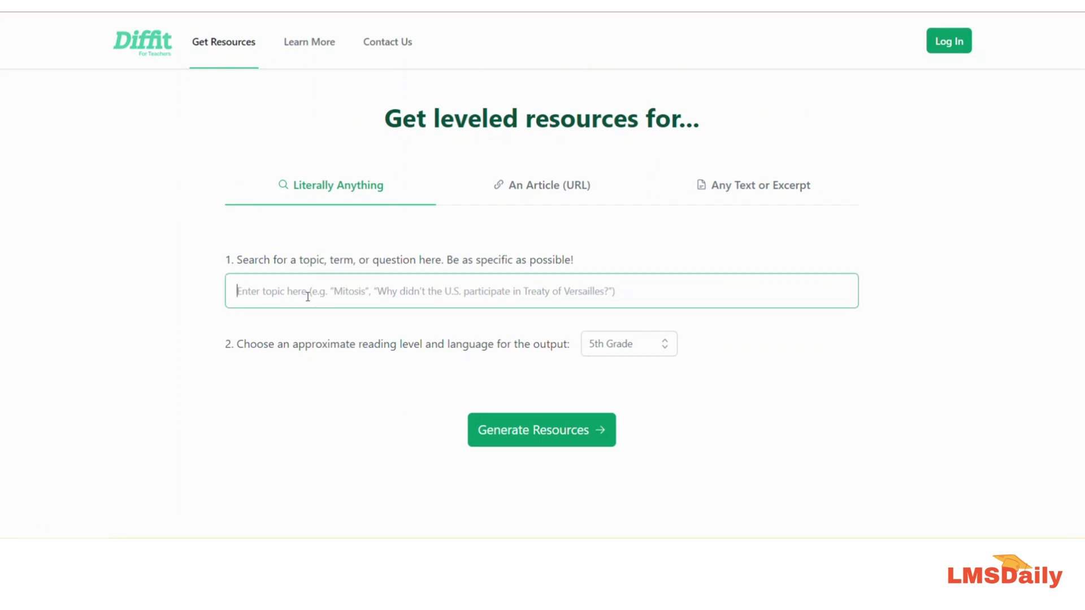
{"action": "type", "text": "futur"}
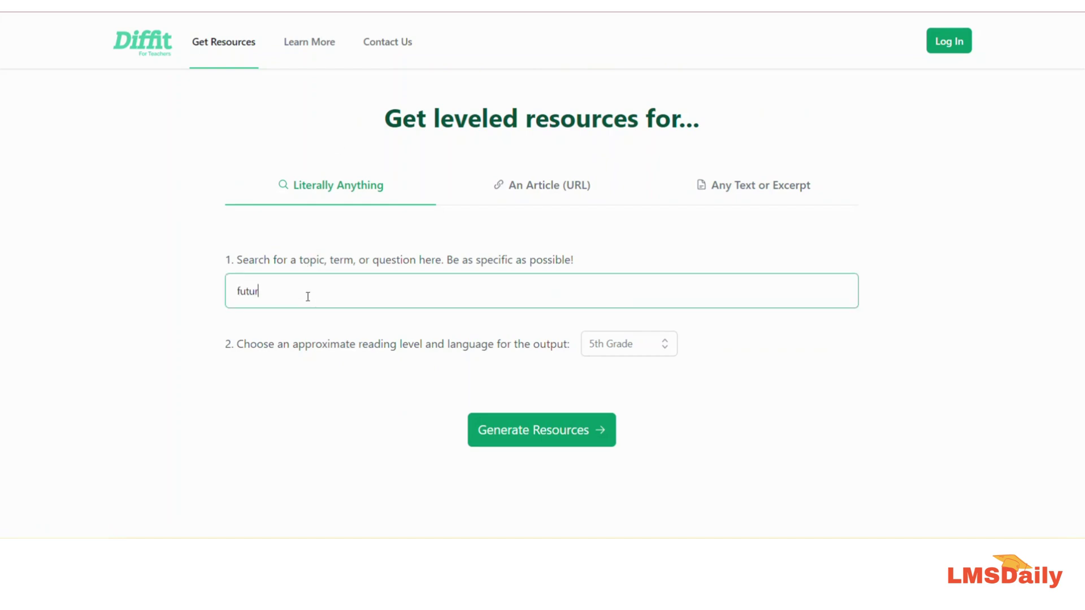
{"action": "type", "text": "e of education"}
{"action": "left_click", "coordinate": [639, 351]}
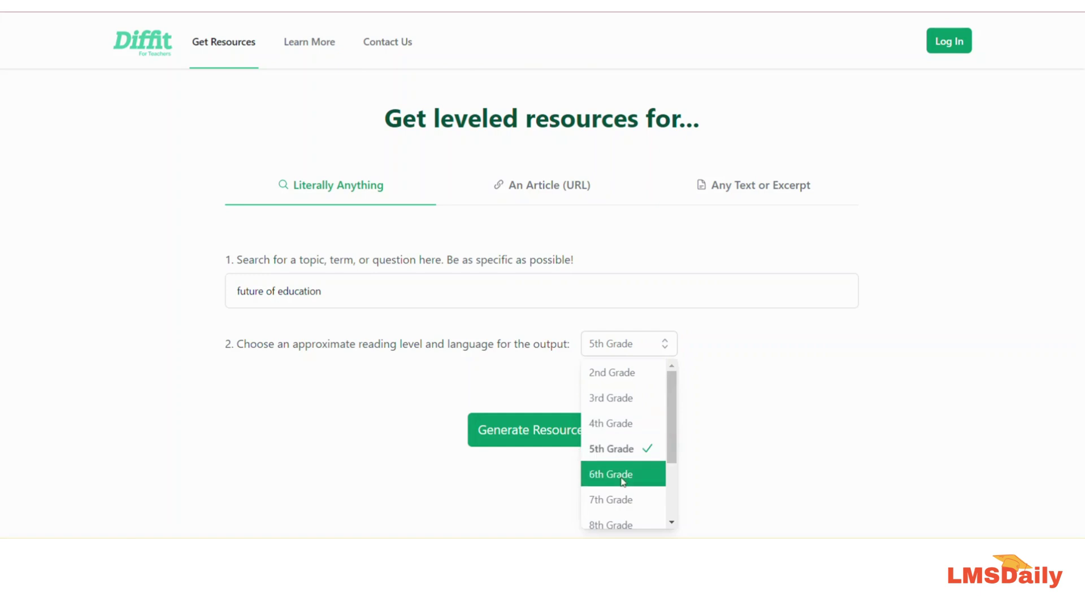
{"action": "left_click", "coordinate": [623, 516]}
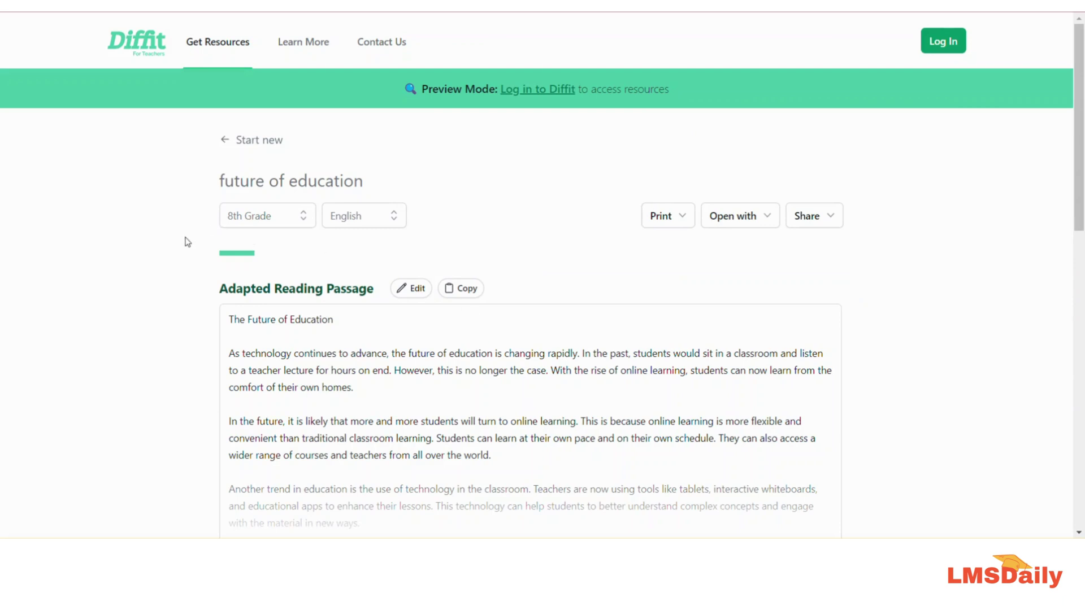
Step: Skim the preview passage, sign in to Diffit with a Google account, and dismiss the Welcome message
{"action": "scroll", "coordinate": [188, 241], "scroll_direction": "down", "scroll_amount": 3}
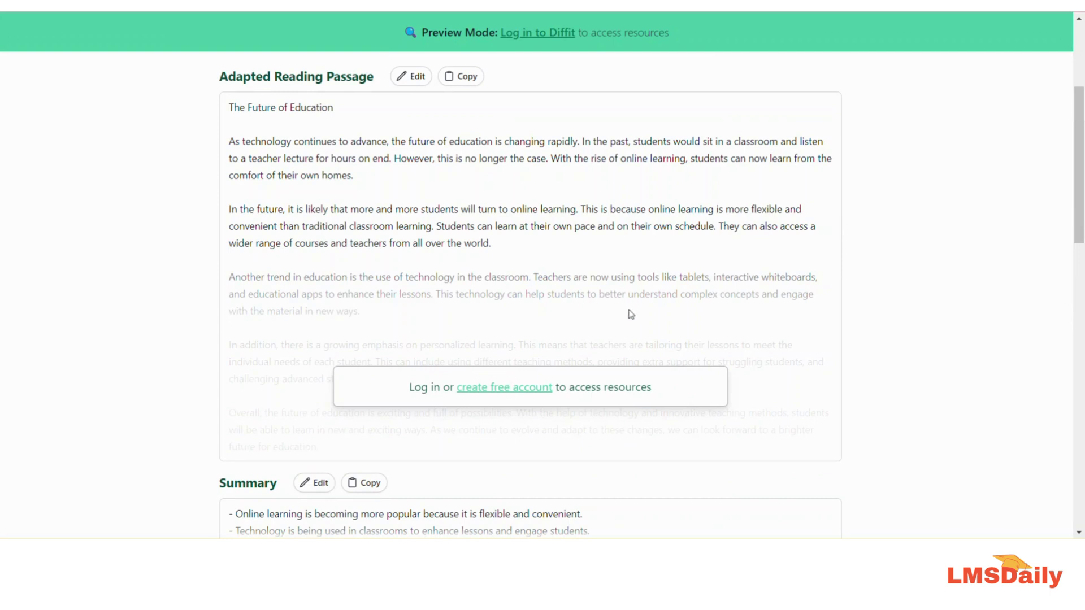
{"action": "scroll", "coordinate": [631, 314], "scroll_direction": "up", "scroll_amount": 4}
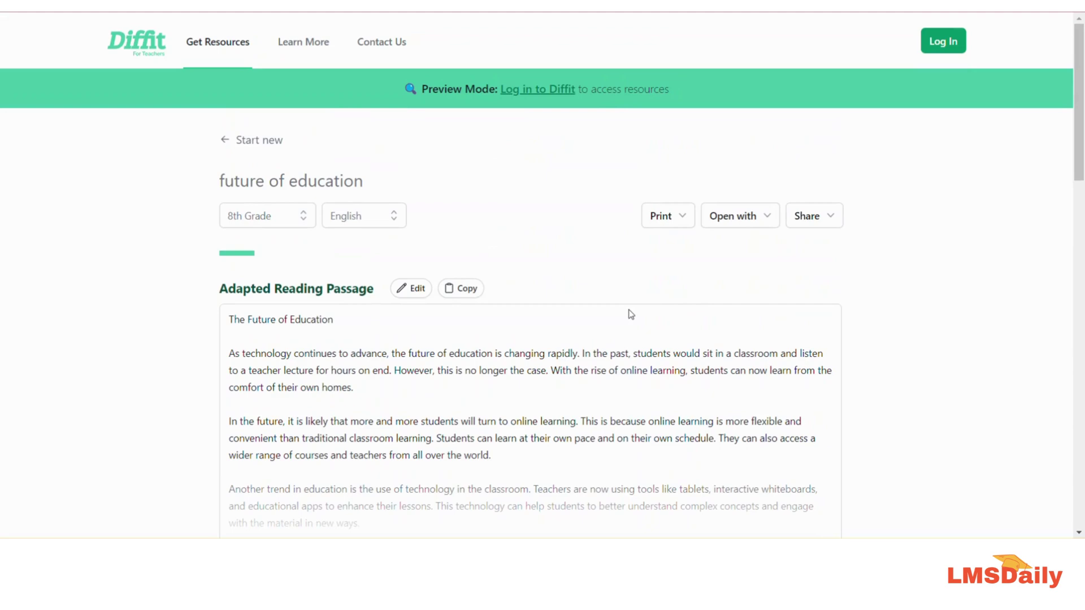
{"action": "scroll", "coordinate": [631, 314], "scroll_direction": "down", "scroll_amount": 20}
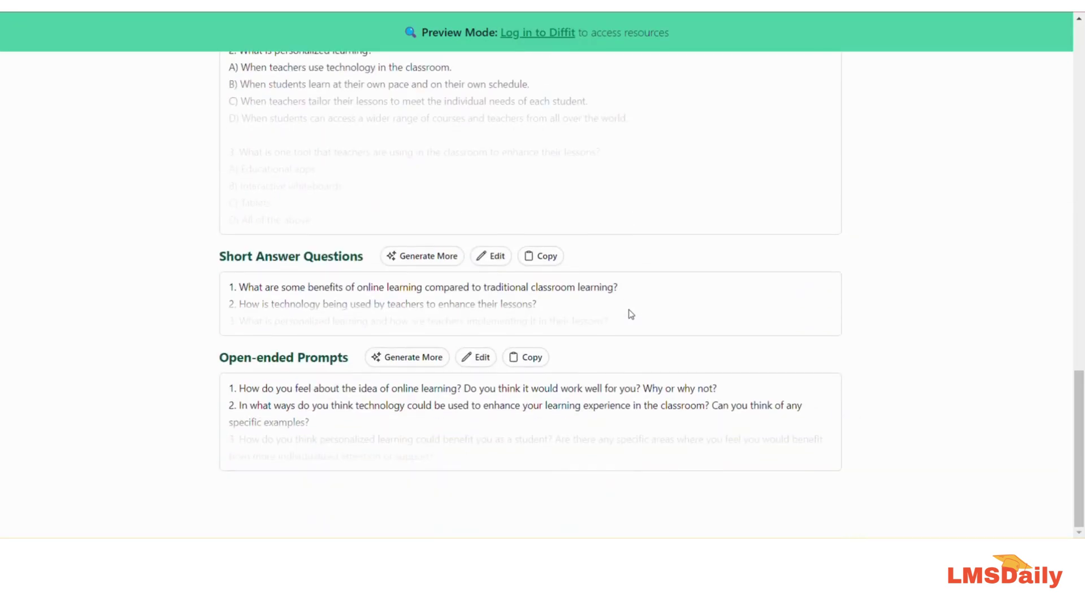
{"action": "scroll", "coordinate": [631, 315], "scroll_direction": "up", "scroll_amount": 20}
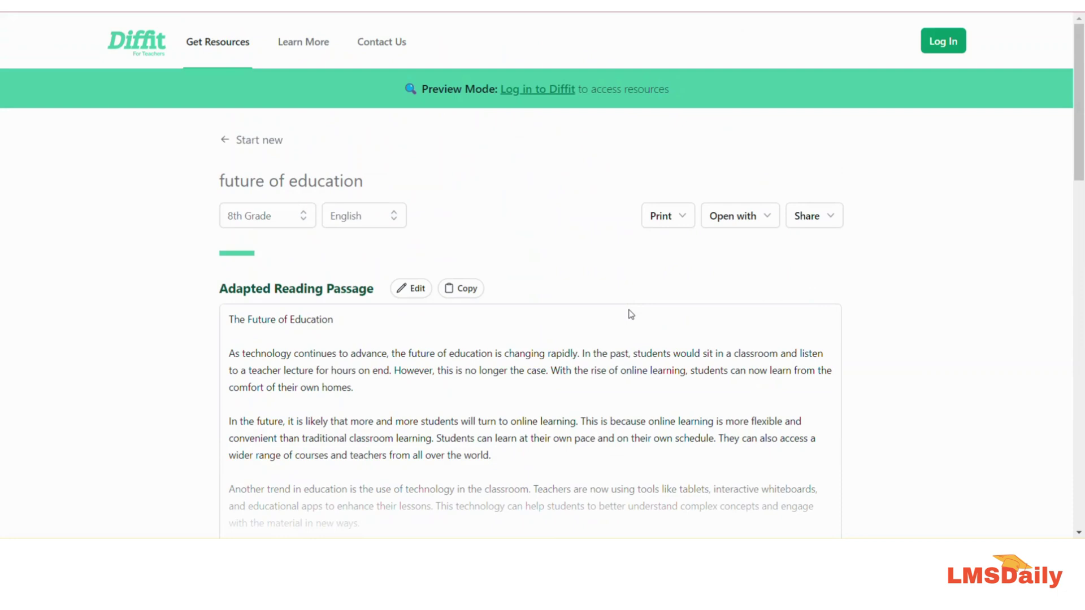
{"action": "left_click", "coordinate": [540, 90]}
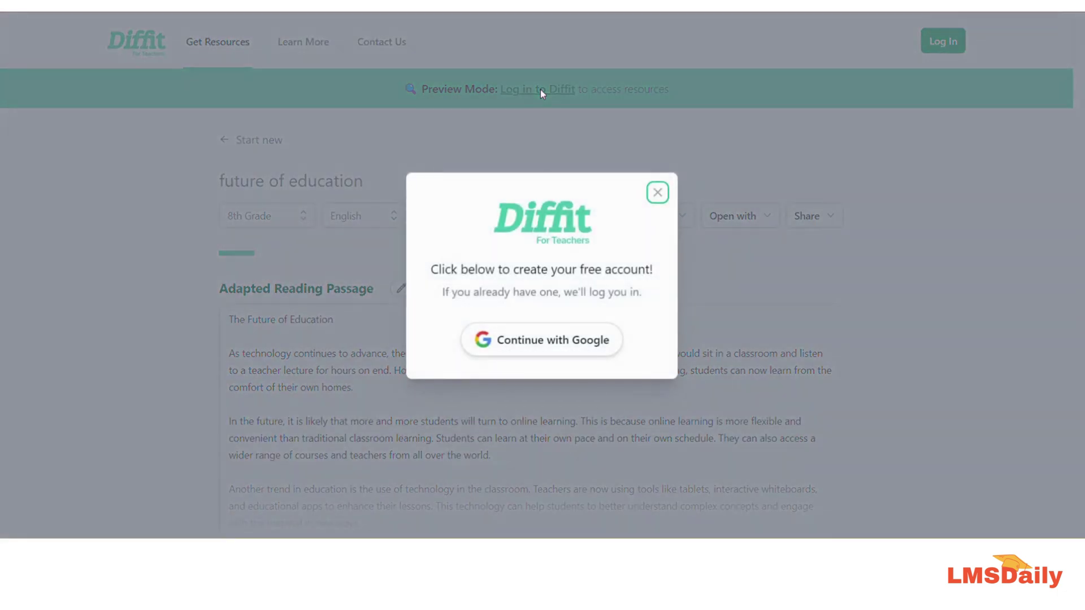
{"action": "left_click", "coordinate": [552, 358]}
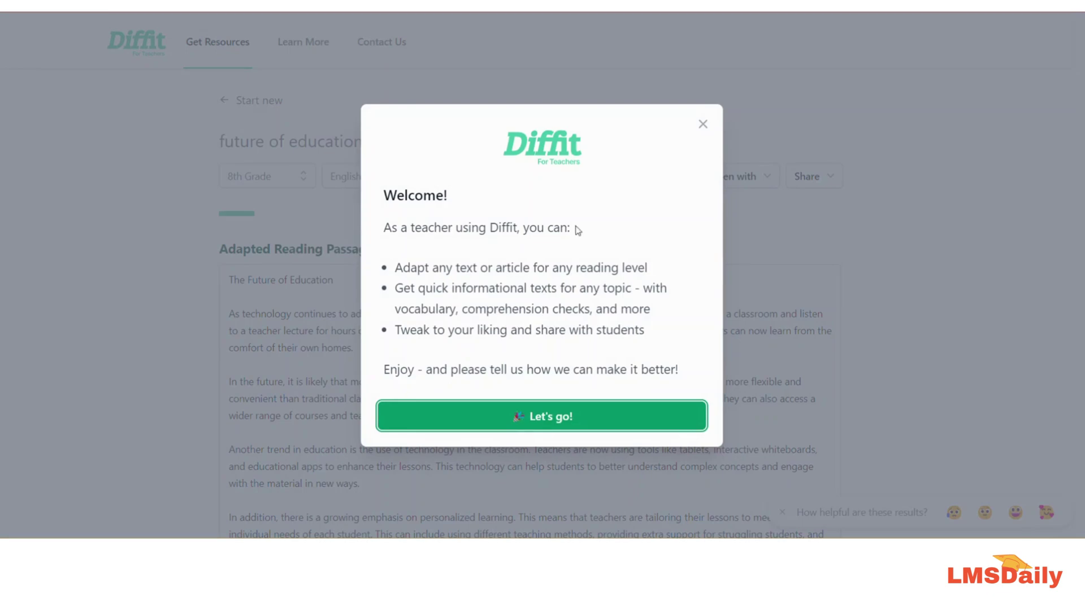
{"action": "left_click", "coordinate": [703, 124]}
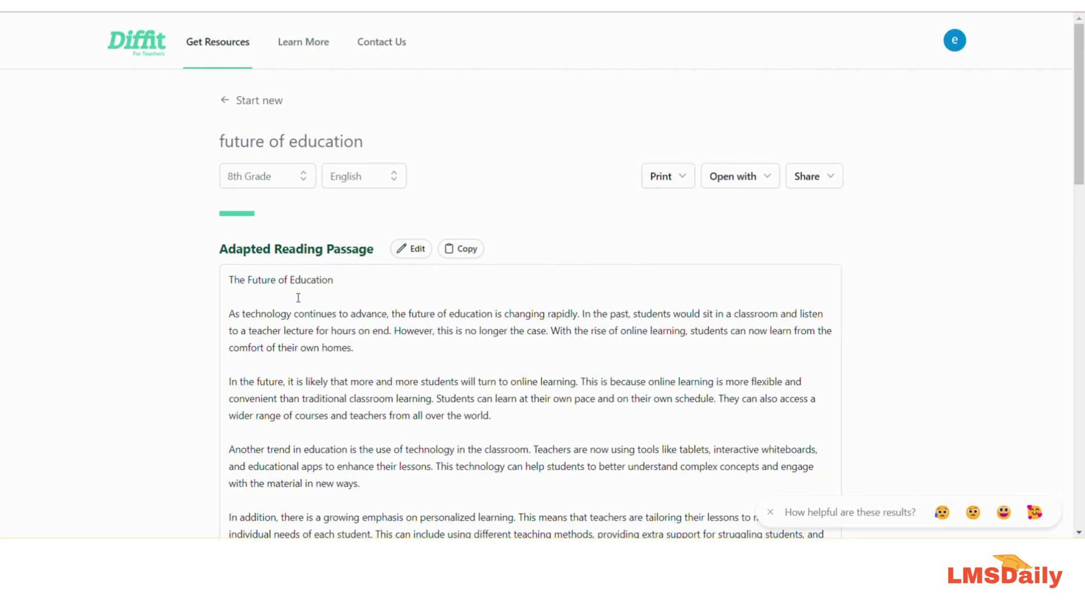
{"action": "scroll", "coordinate": [298, 298], "scroll_direction": "down", "scroll_amount": 4}
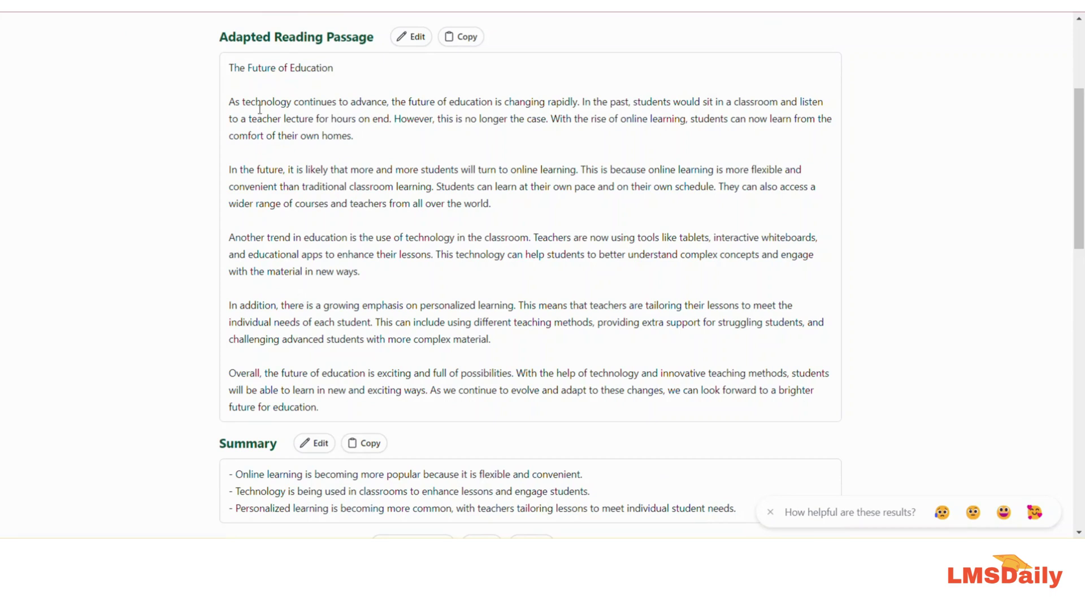
{"action": "scroll", "coordinate": [275, 194], "scroll_direction": "up", "scroll_amount": 4}
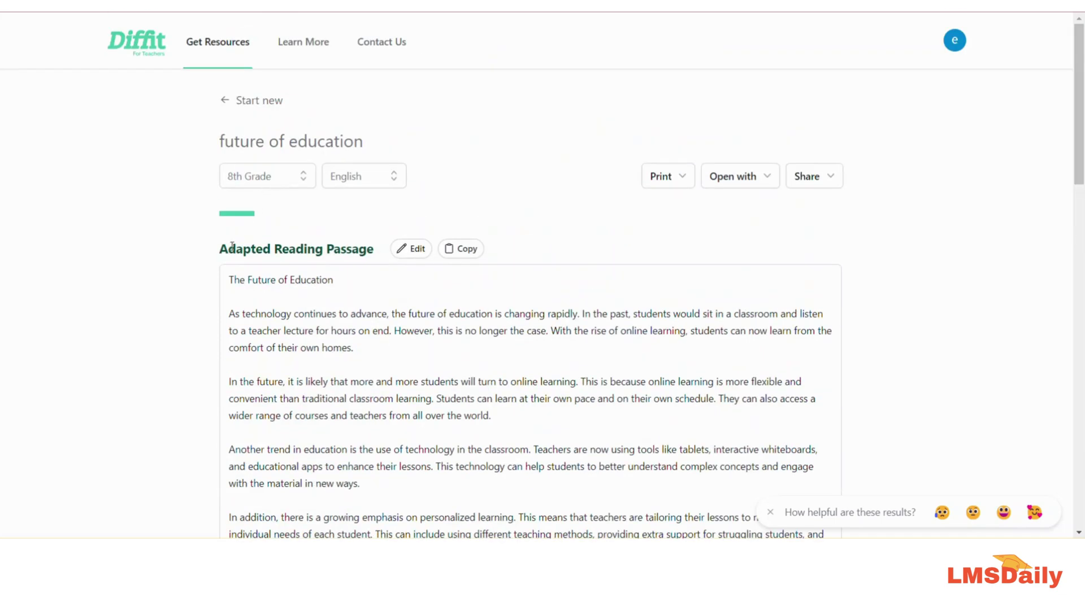
{"action": "scroll", "coordinate": [297, 291], "scroll_direction": "down", "scroll_amount": 4}
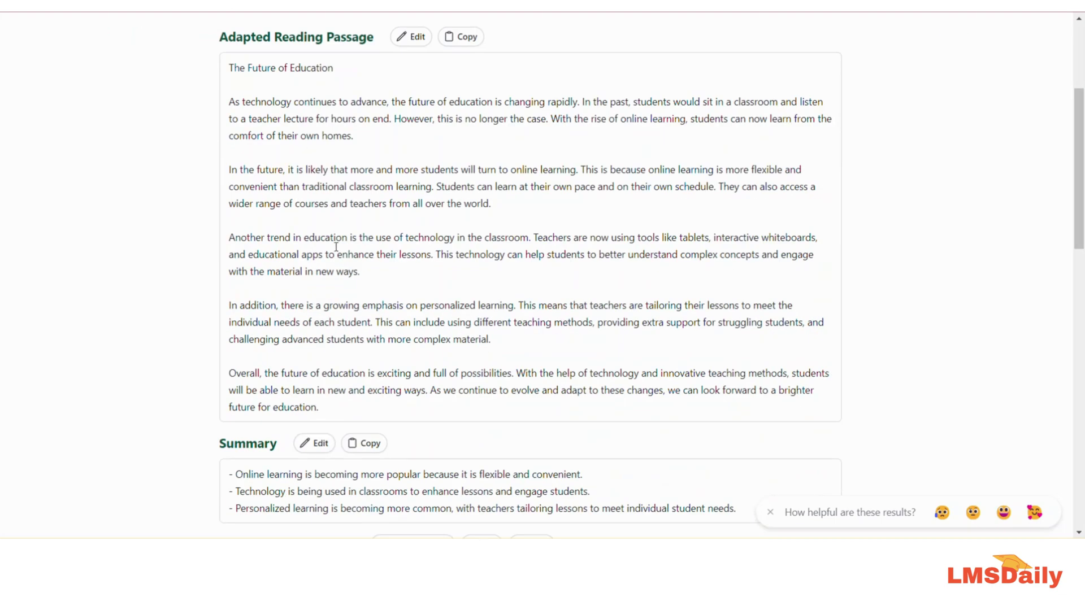
{"action": "scroll", "coordinate": [345, 313], "scroll_direction": "down", "scroll_amount": 4}
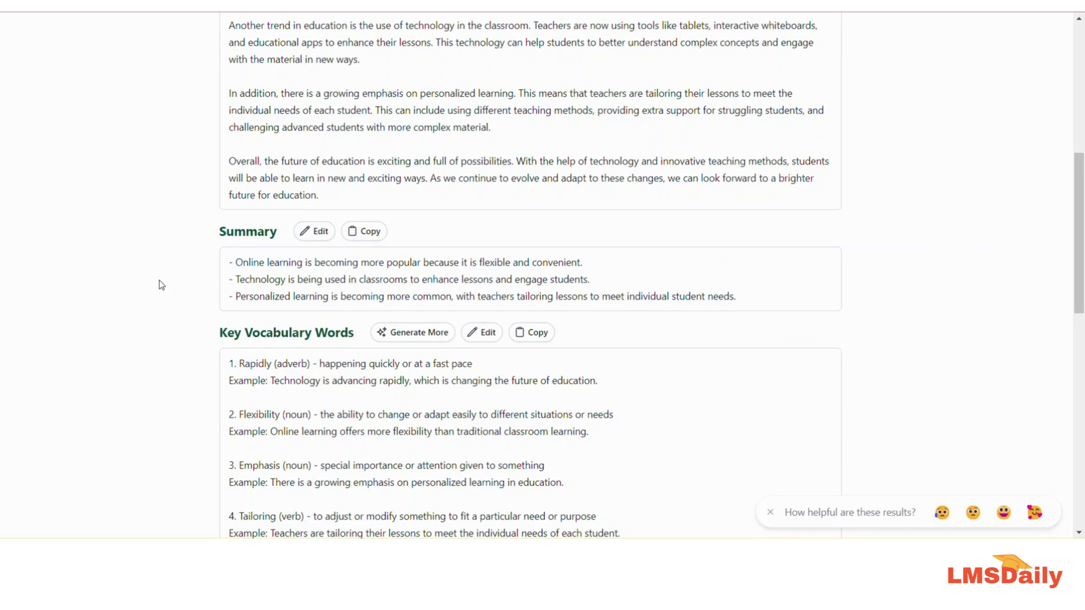
{"action": "scroll", "coordinate": [161, 285], "scroll_direction": "down", "scroll_amount": 4}
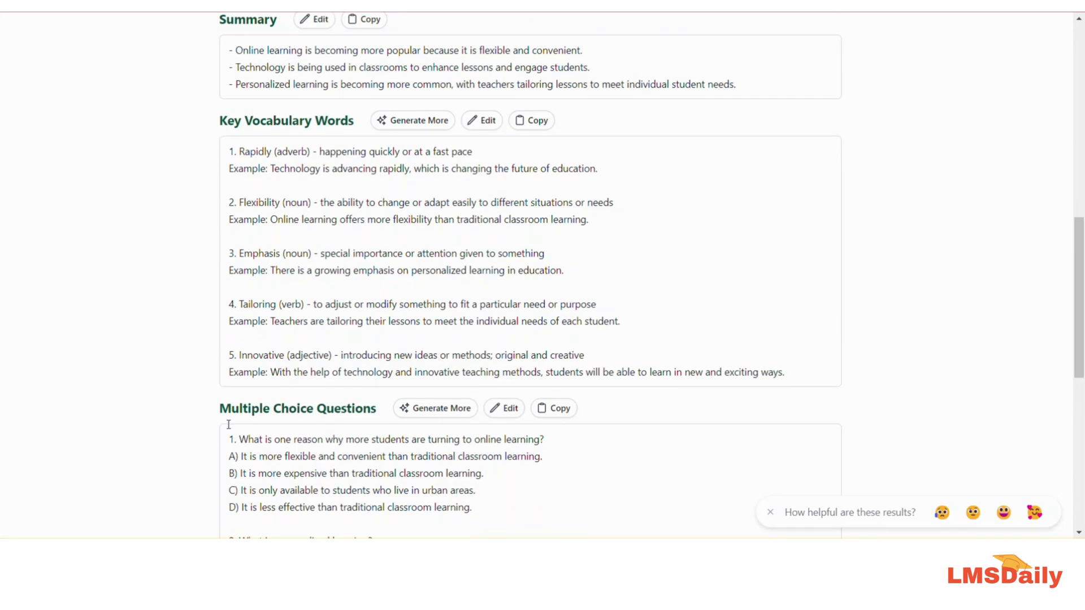
{"action": "scroll", "coordinate": [133, 288], "scroll_direction": "down", "scroll_amount": 9}
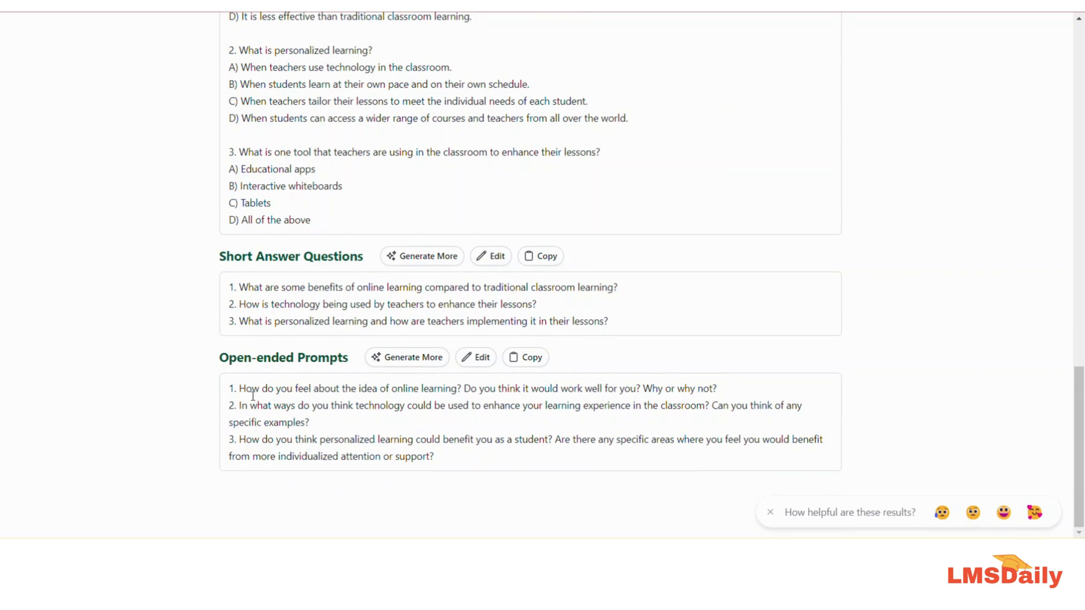
{"action": "scroll", "coordinate": [269, 352], "scroll_direction": "up", "scroll_amount": 4}
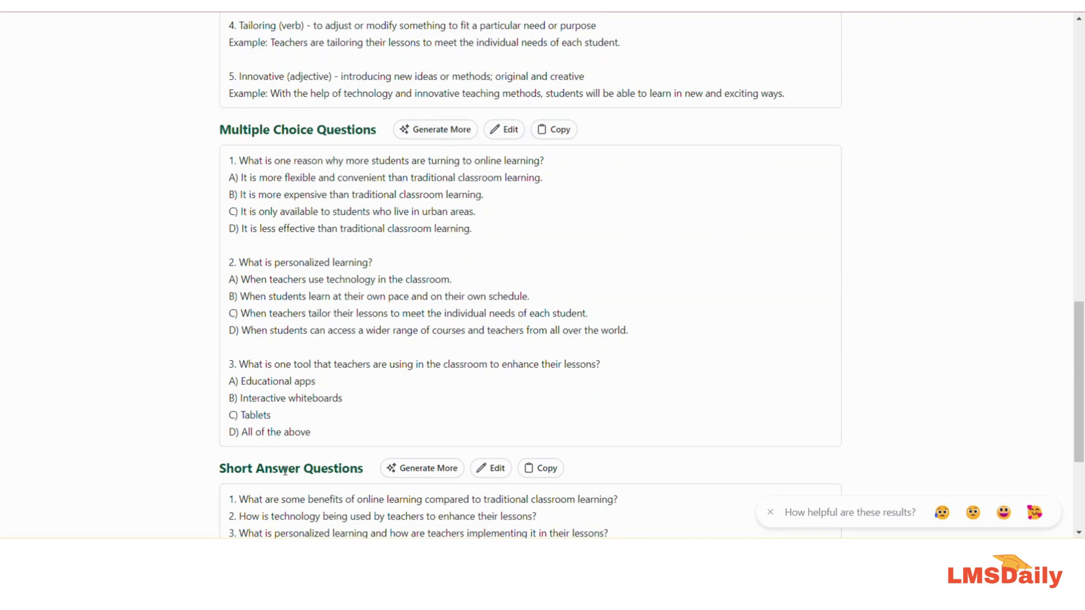
{"action": "scroll", "coordinate": [339, 418], "scroll_direction": "down", "scroll_amount": 4}
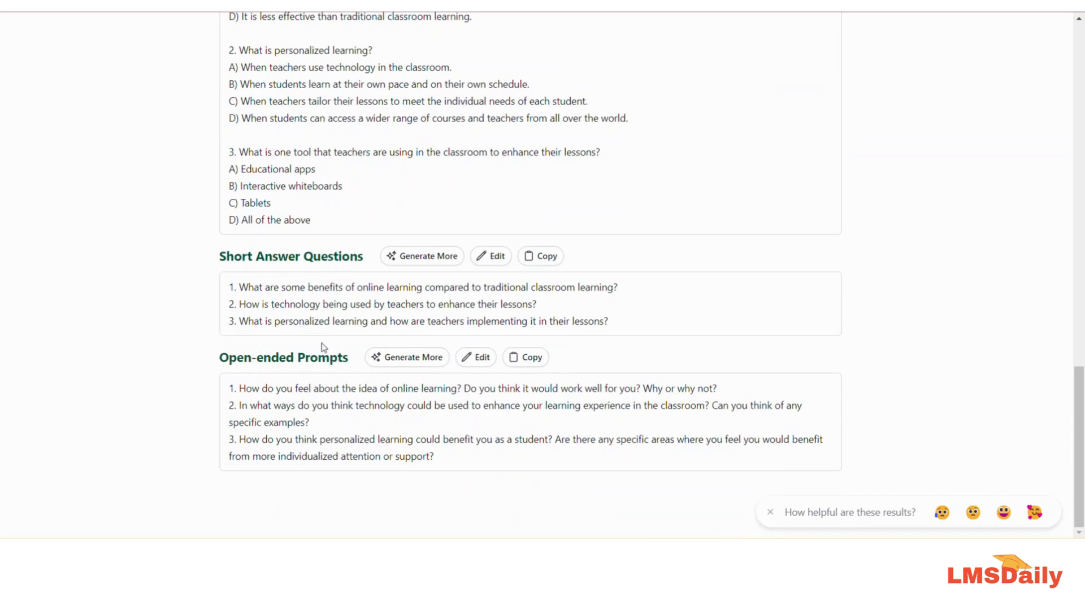
{"action": "scroll", "coordinate": [314, 303], "scroll_direction": "up", "scroll_amount": 8}
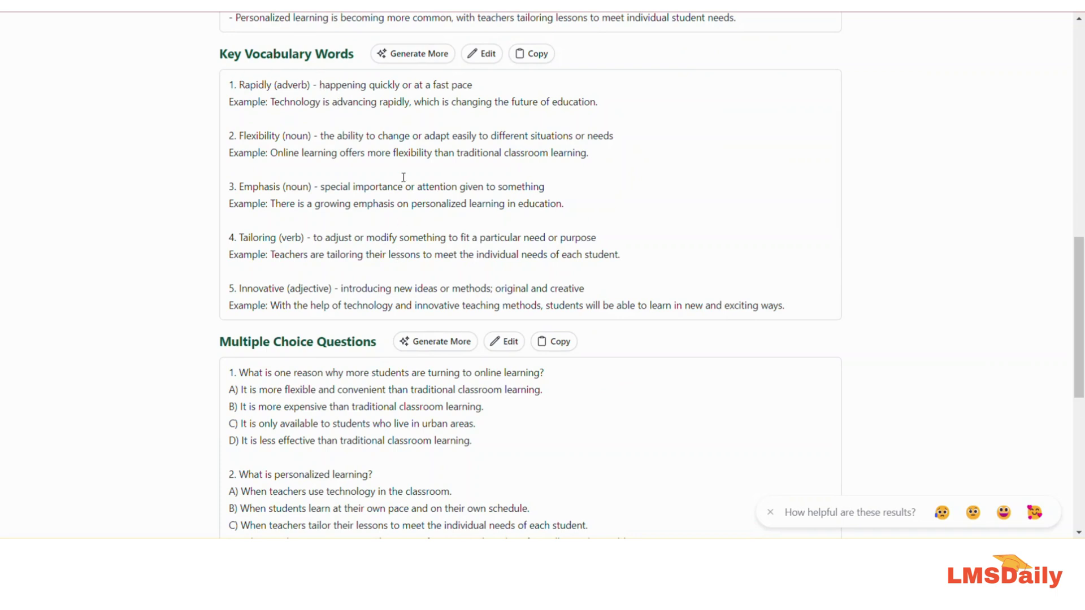
Step: Generate two more key vocabulary words, adding Engage and Complex for seven words in total
{"action": "left_click", "coordinate": [396, 56]}
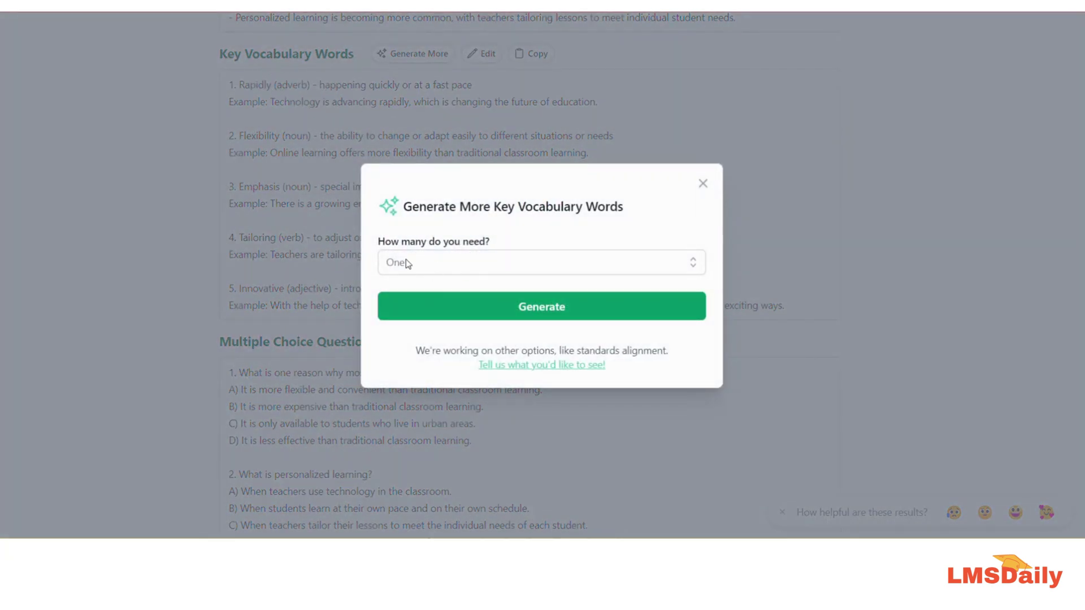
{"action": "left_click", "coordinate": [470, 263]}
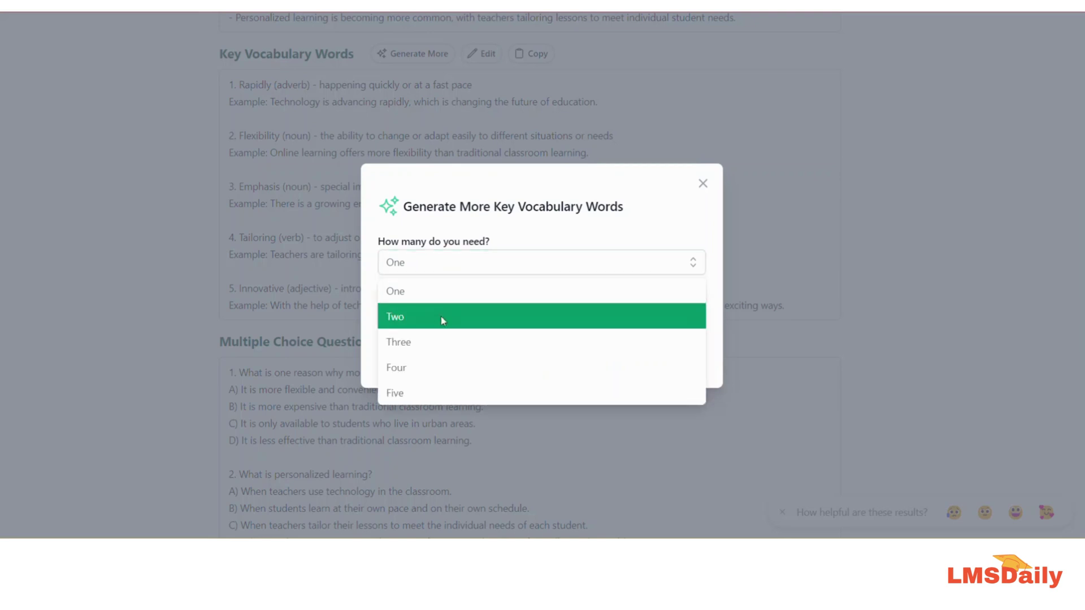
{"action": "left_click", "coordinate": [442, 317]}
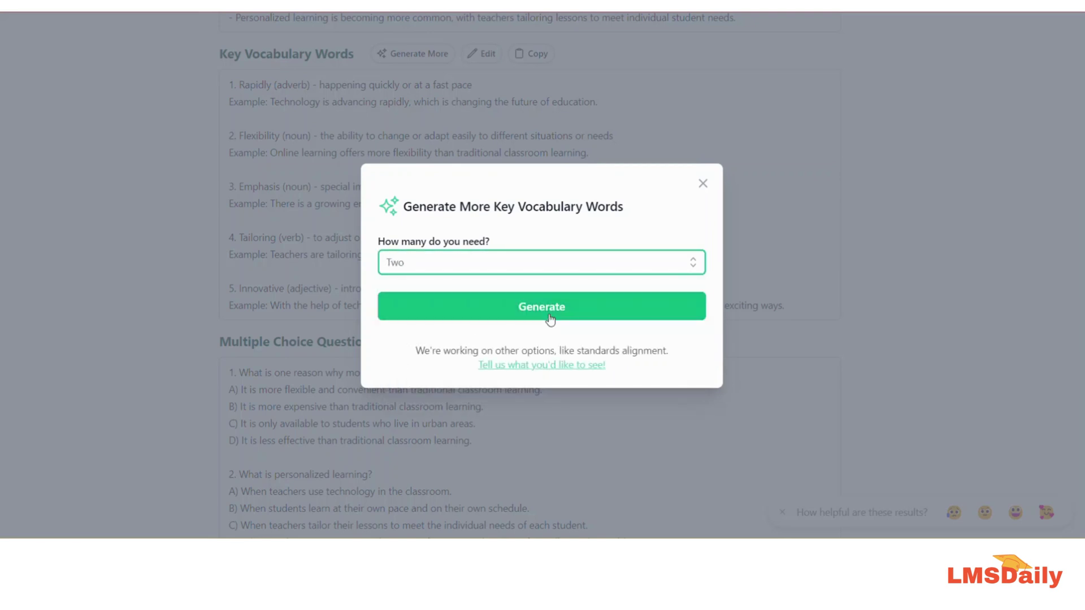
{"action": "left_click", "coordinate": [550, 319]}
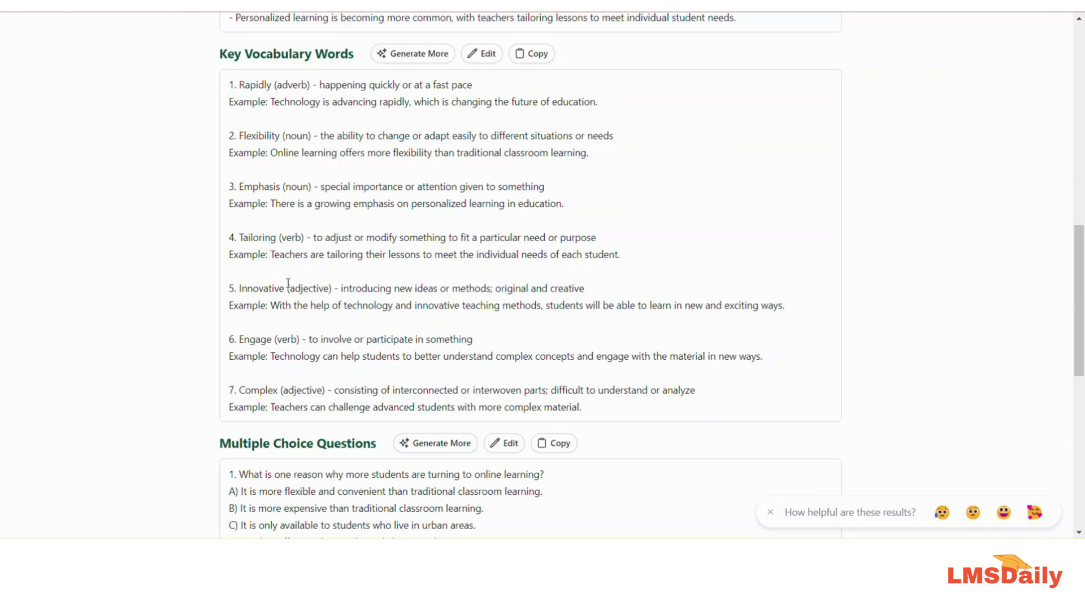
{"action": "scroll", "coordinate": [283, 305], "scroll_direction": "down", "scroll_amount": 4}
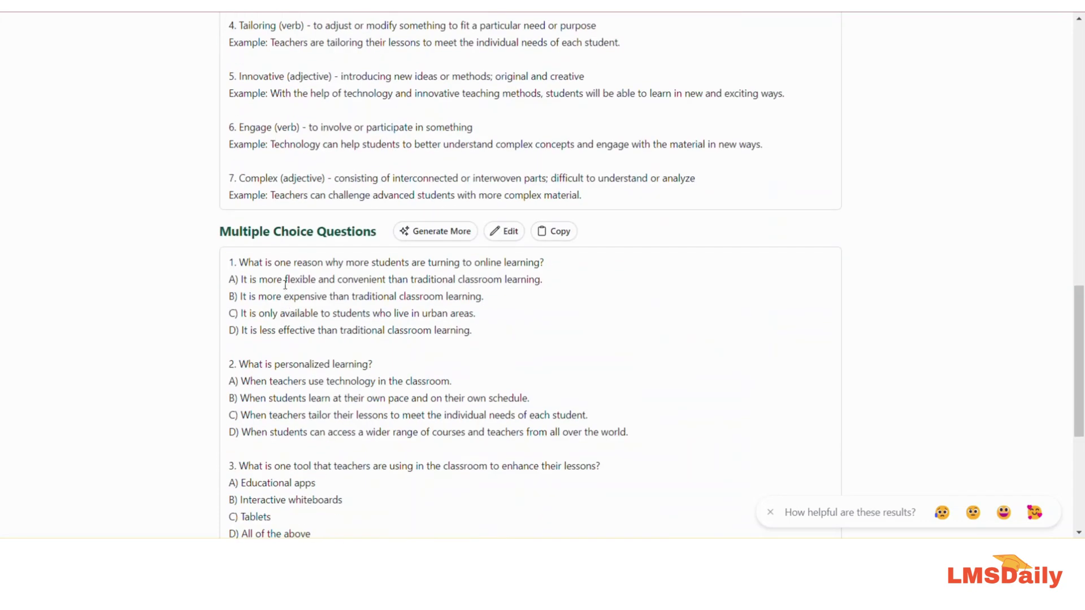
{"action": "scroll", "coordinate": [322, 293], "scroll_direction": "up", "scroll_amount": 15}
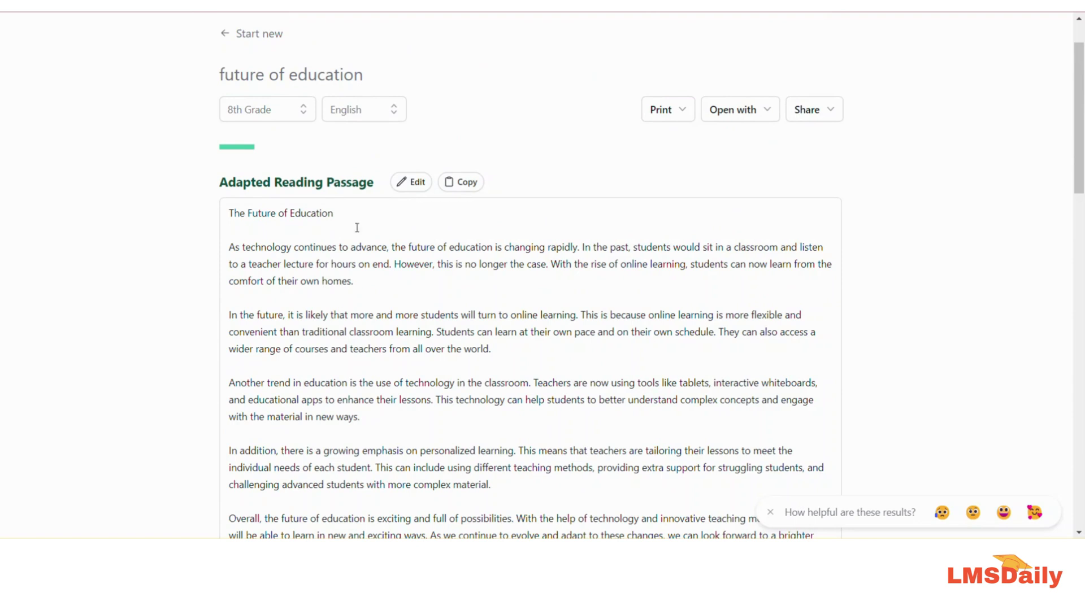
Step: Switch the output language to Spanish and regenerate the 8th Grade future of education resources
{"action": "left_click", "coordinate": [373, 119]}
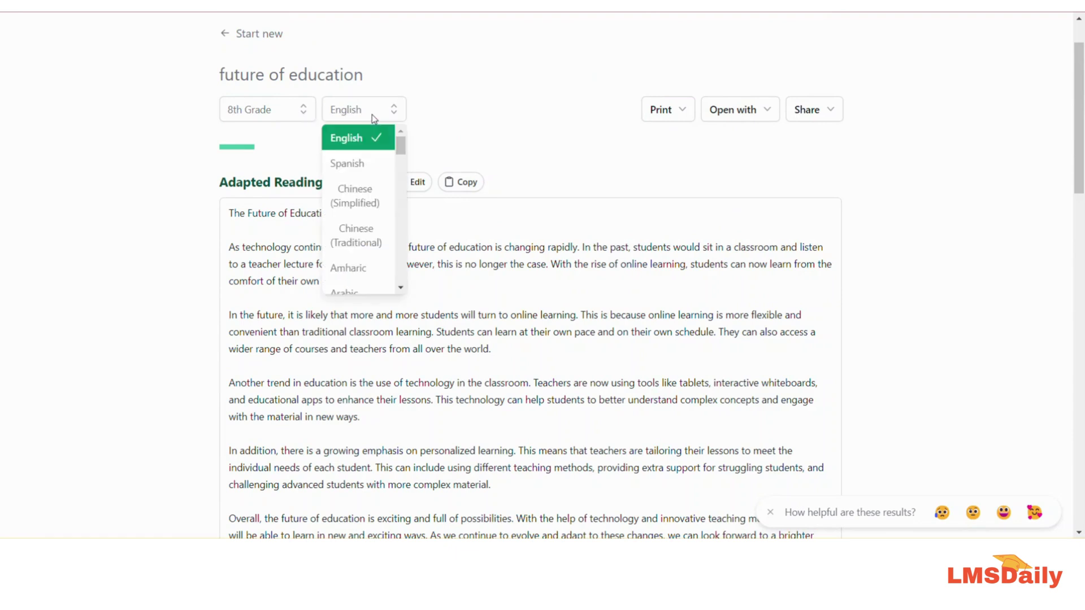
{"action": "left_click", "coordinate": [359, 164]}
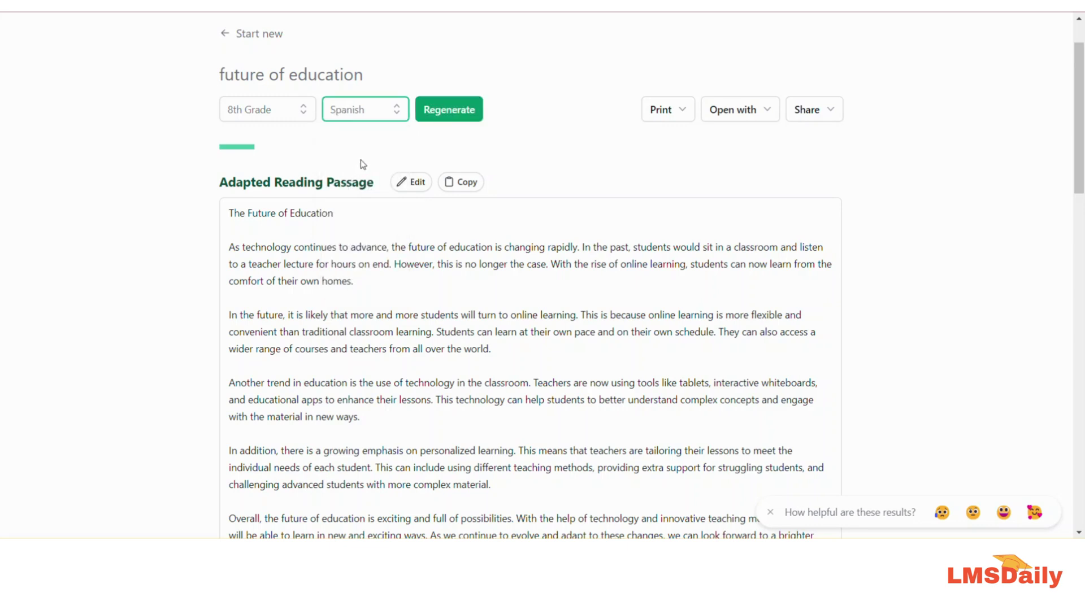
{"action": "left_click", "coordinate": [428, 113]}
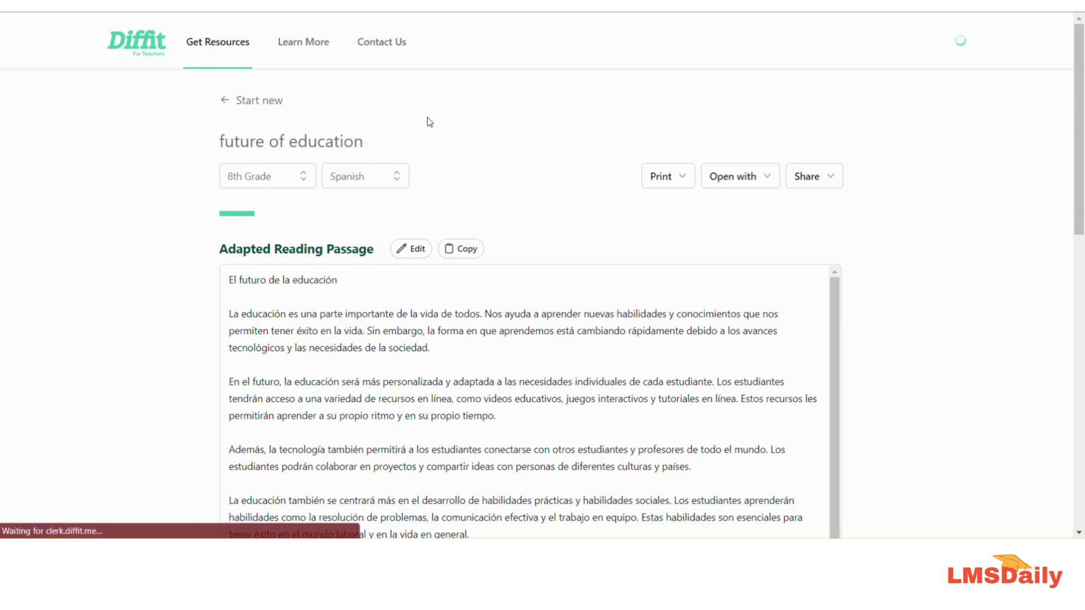
Step: Scroll through the Spanish summary, five vocabulary words and multiple-choice questions, then return to the top
{"action": "scroll", "coordinate": [189, 295], "scroll_direction": "down", "scroll_amount": 4}
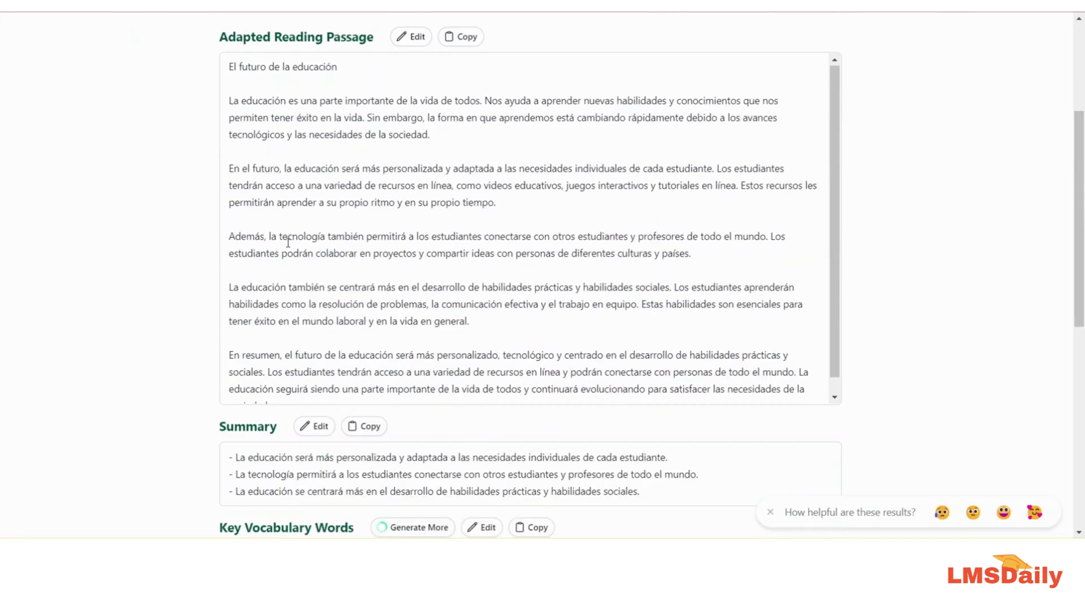
{"action": "scroll", "coordinate": [287, 243], "scroll_direction": "down", "scroll_amount": 1}
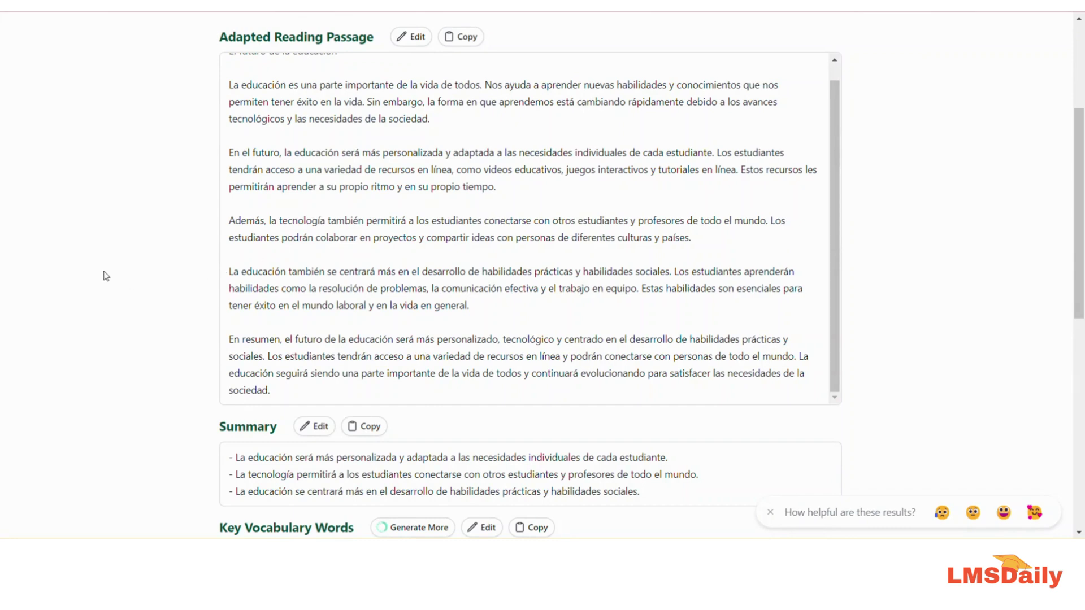
{"action": "scroll", "coordinate": [103, 274], "scroll_direction": "down", "scroll_amount": 8}
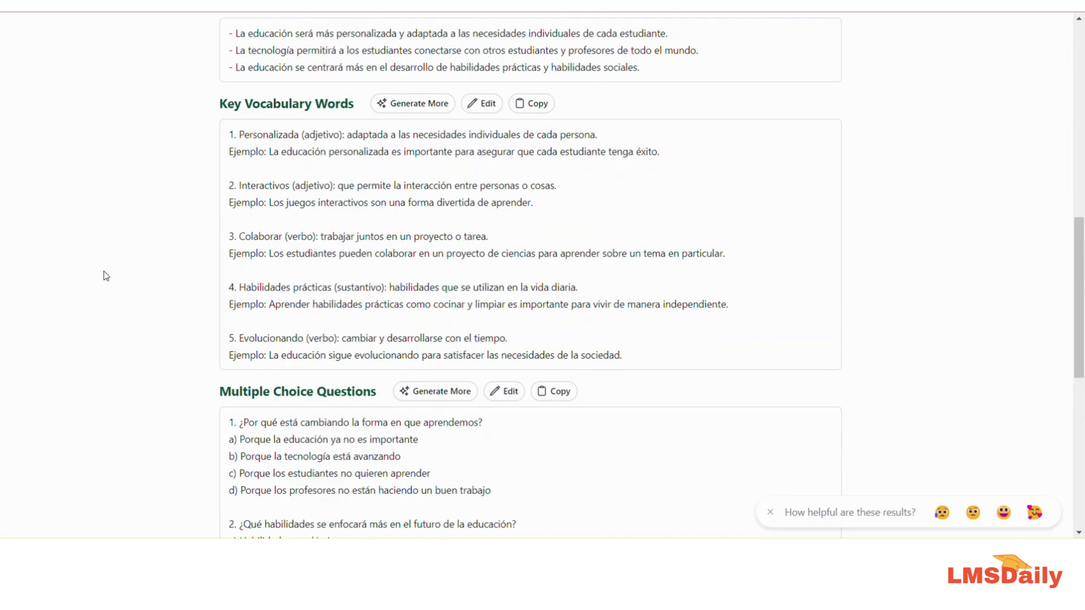
{"action": "scroll", "coordinate": [105, 276], "scroll_direction": "up", "scroll_amount": 10}
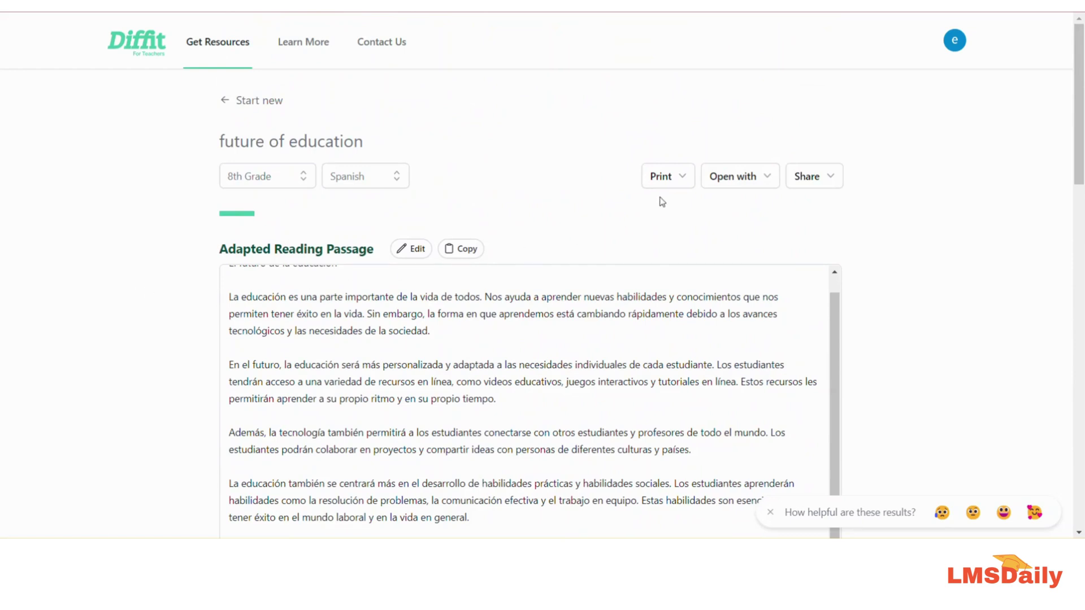
Step: Exclude Summary, Key Vocabulary List and Multiple Choice Questions from the print options
{"action": "left_click", "coordinate": [669, 182]}
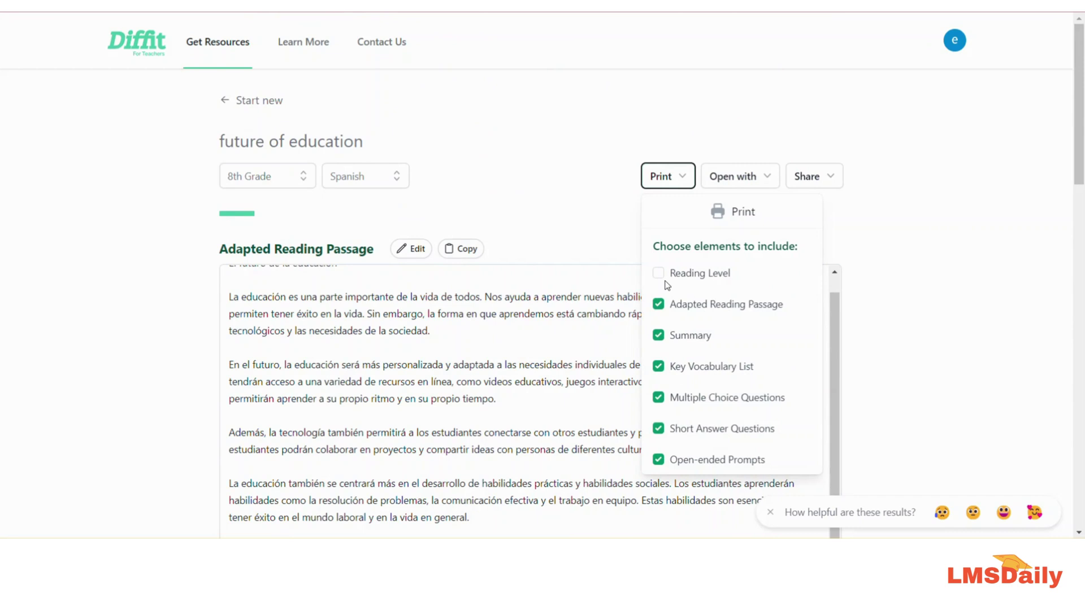
{"action": "left_click", "coordinate": [659, 335]}
{"action": "left_click", "coordinate": [658, 366]}
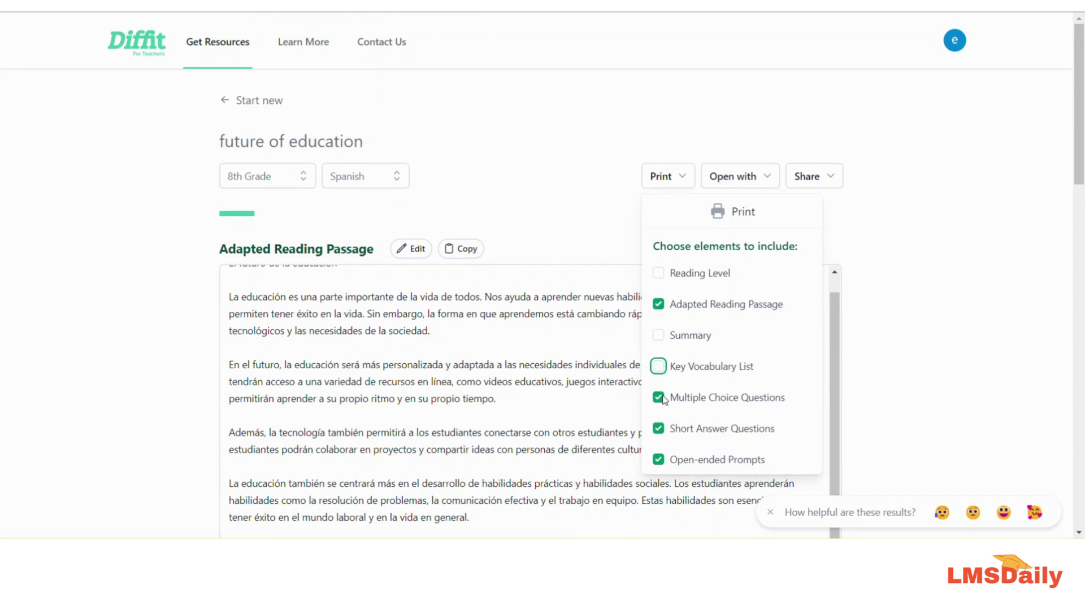
{"action": "left_click", "coordinate": [659, 398]}
Step: Include Summary and Key Vocabulary List in the Google Docs export, then view the sharing options
{"action": "left_click", "coordinate": [758, 185]}
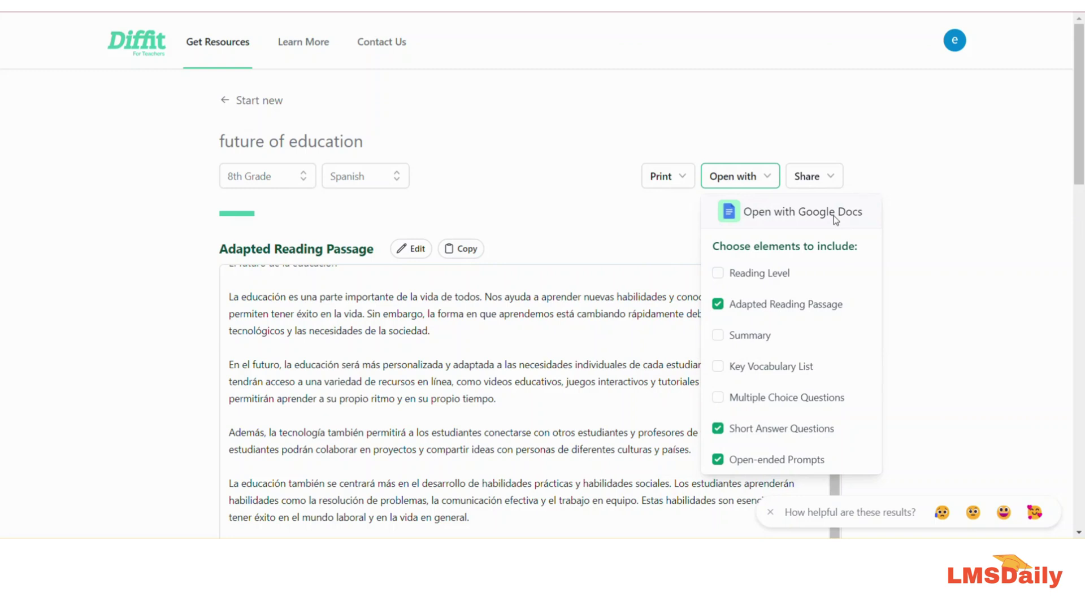
{"action": "left_click", "coordinate": [718, 335]}
{"action": "left_click", "coordinate": [722, 367]}
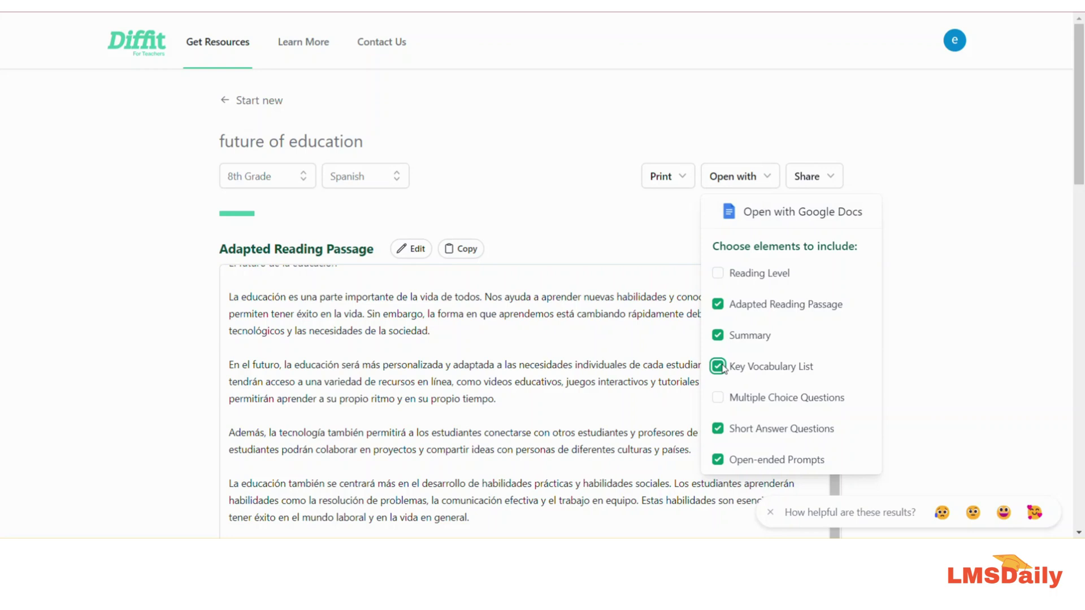
{"action": "left_click", "coordinate": [821, 179]}
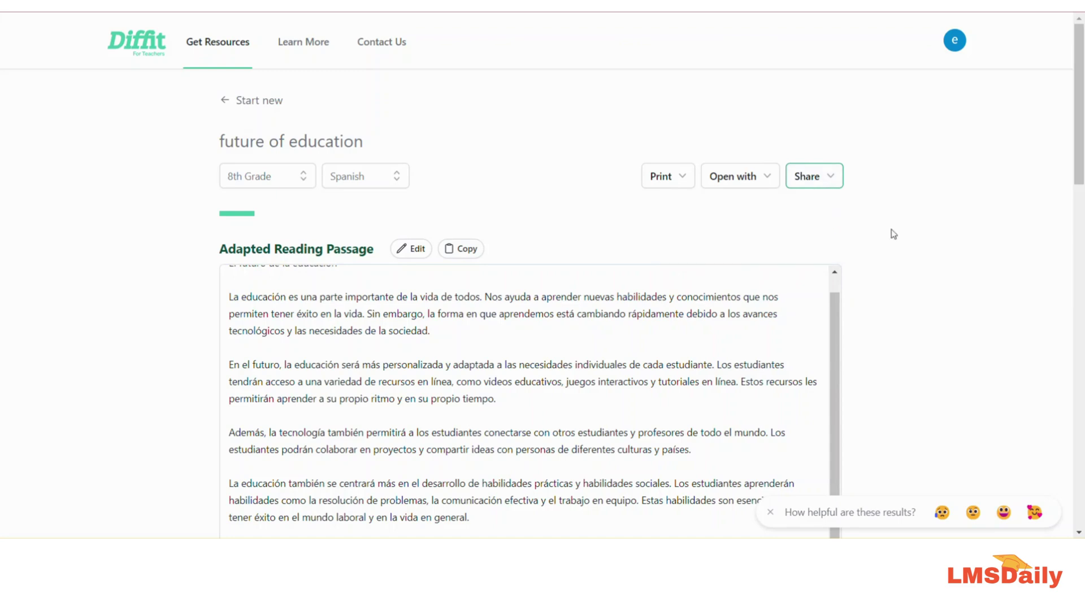
{"action": "scroll", "coordinate": [880, 224], "scroll_direction": "down", "scroll_amount": 18}
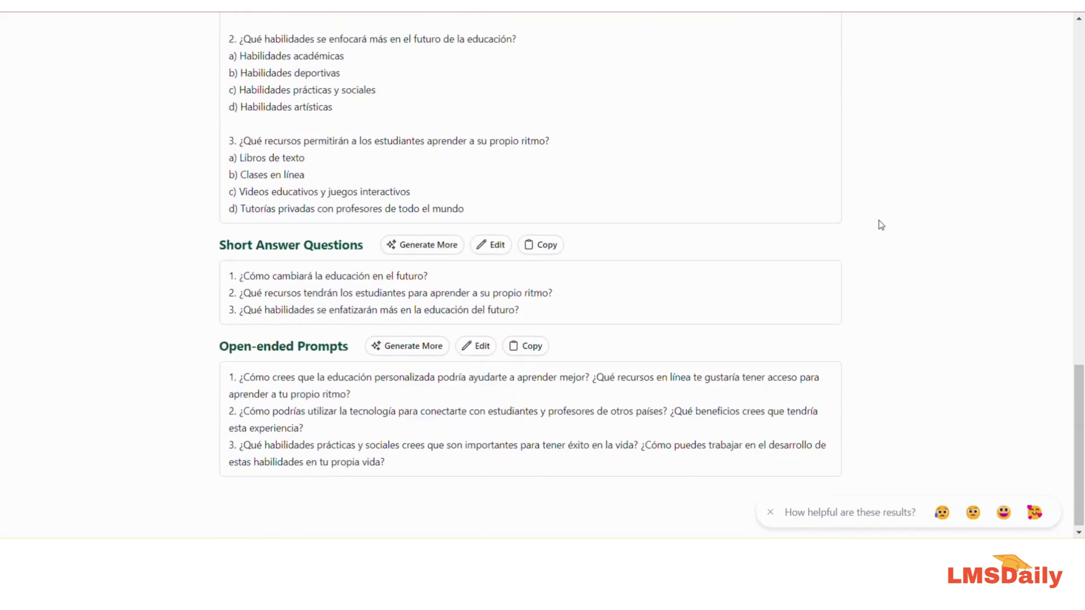